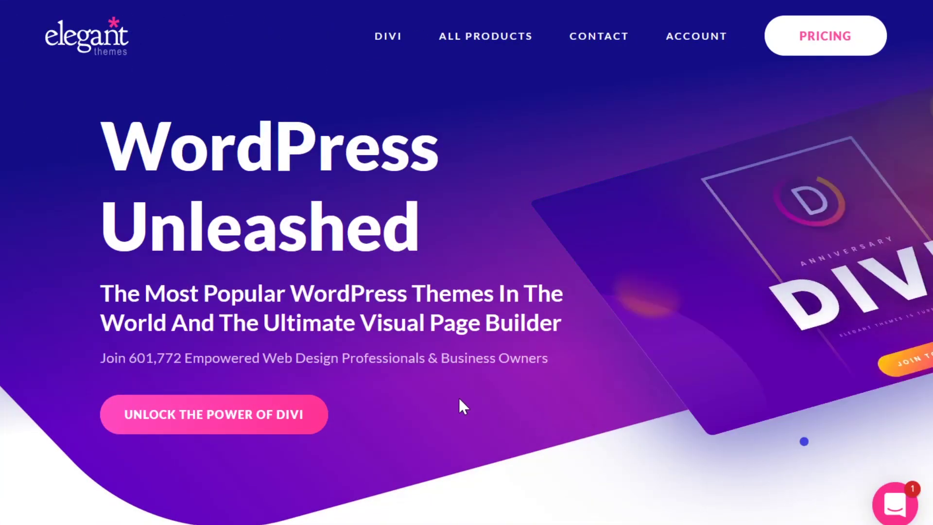
# Step: Capture the Elegant Themes homepage banner region and send it to the Greenshot image editor
pyautogui.press('super+shift+4')
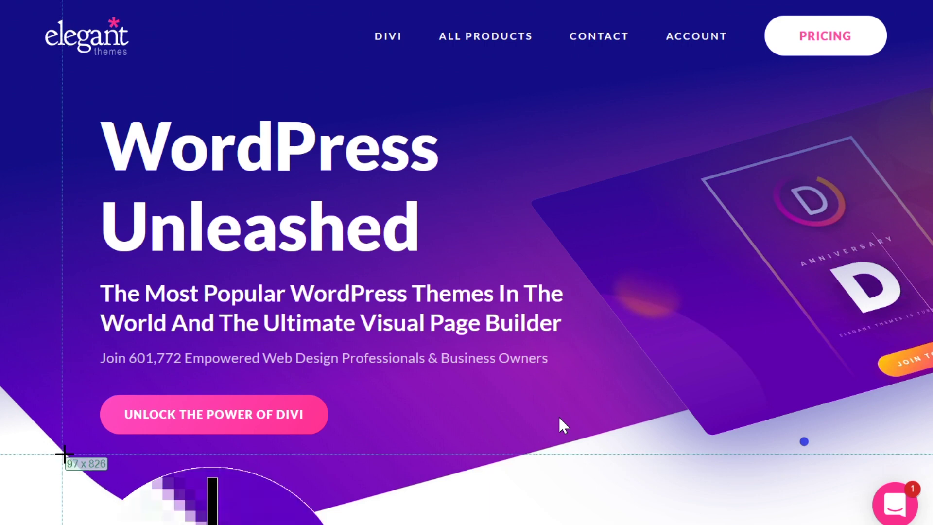
pyautogui.click(68, 468)
pyautogui.moveTo(68, 468); pyautogui.dragTo(686, 77)
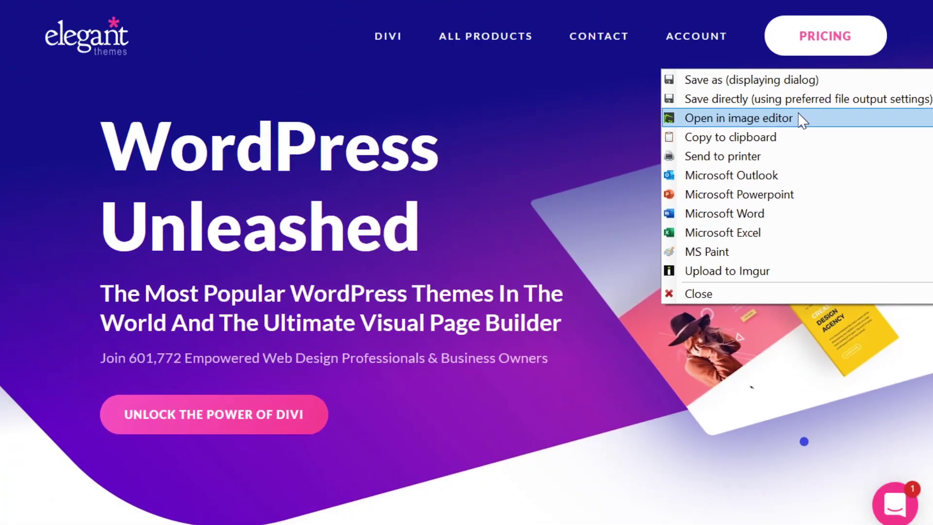
pyautogui.click(665, 127)
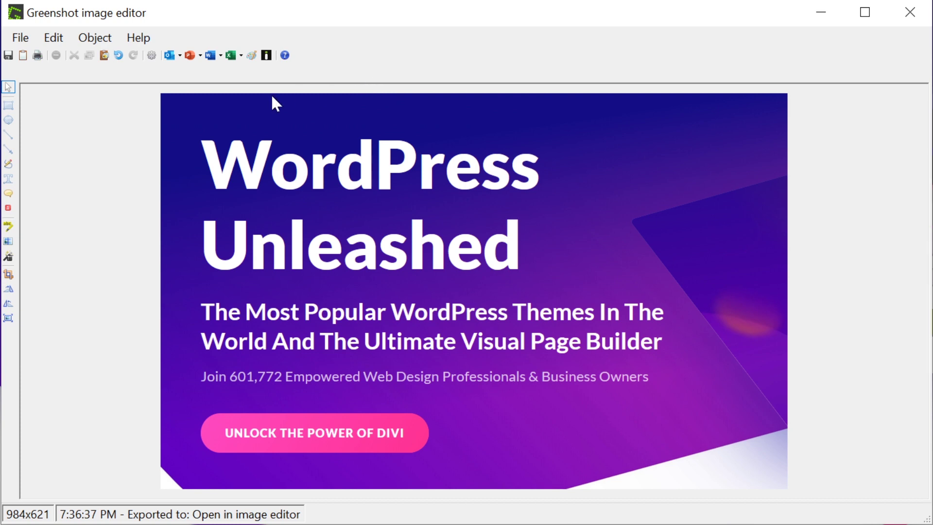
# Step: Select the rectangle drawing tool in the image editor
pyautogui.click(9, 105)
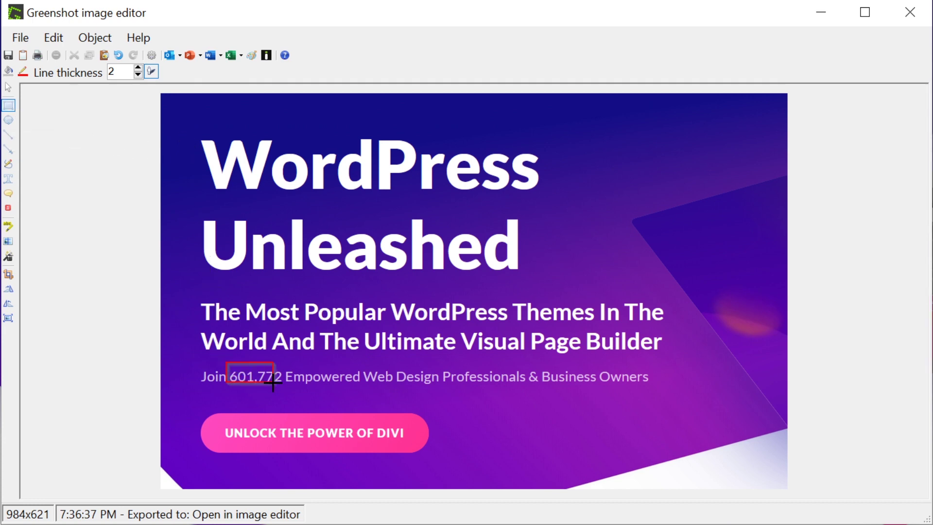
# Step: Frame 601,772 with a yellow-outlined rectangle and toggle its drop shadow
pyautogui.moveTo(286, 390); pyautogui.dragTo(286, 390)
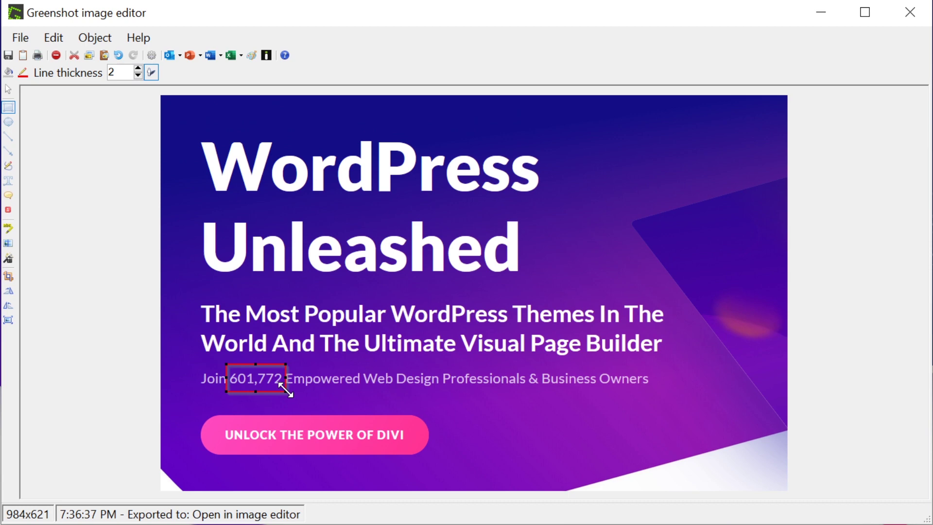
pyautogui.click(28, 74)
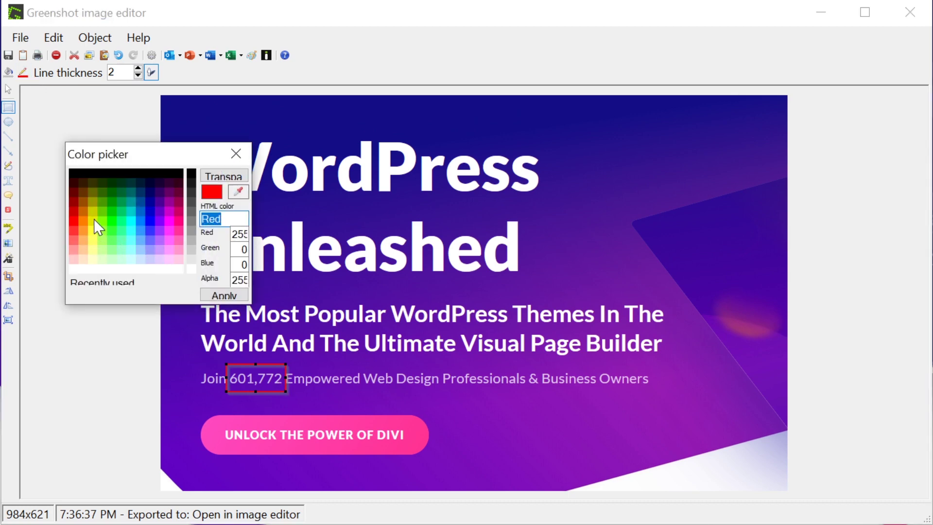
pyautogui.click(93, 225)
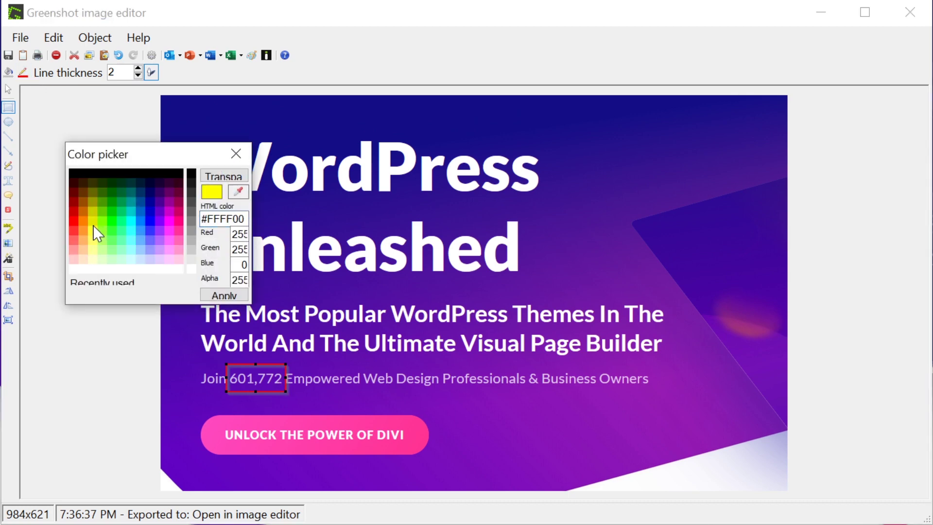
pyautogui.click(212, 295)
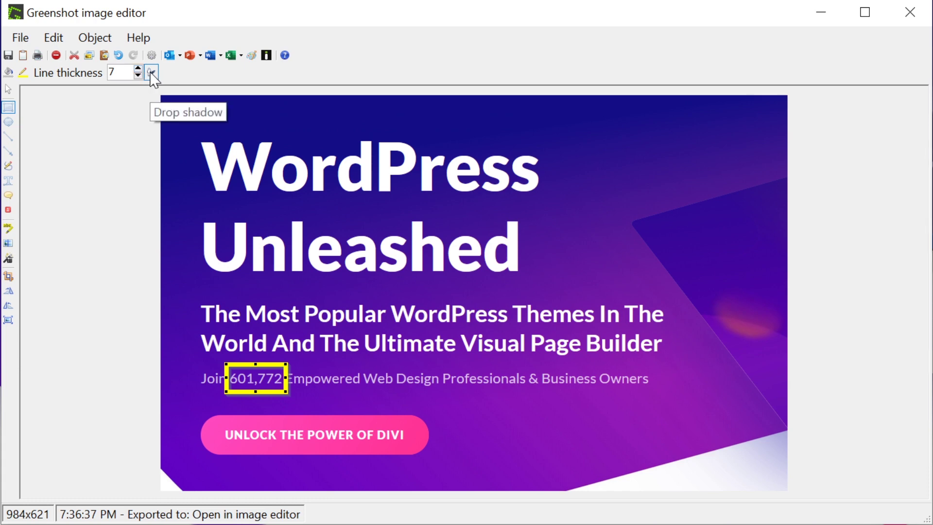
pyautogui.click(152, 73)
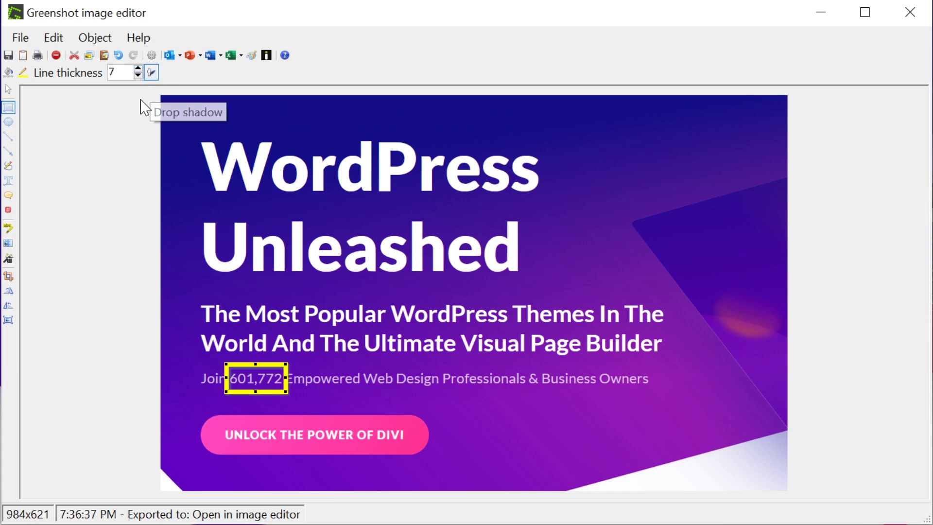
# Step: Set up the arrow with a single arrowhead at the start point only
pyautogui.press('Escape')
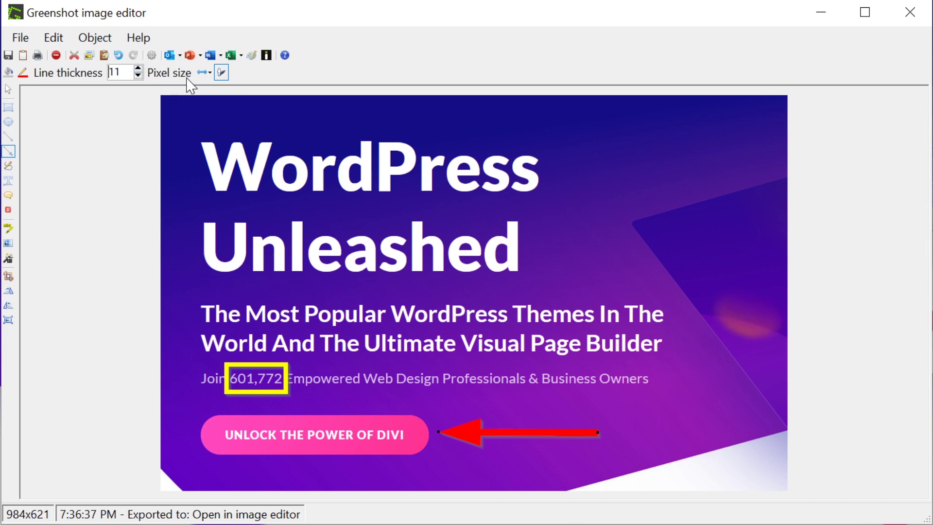
pyautogui.click(204, 73)
pyautogui.click(231, 129)
pyautogui.click(204, 72)
pyautogui.click(225, 110)
pyautogui.click(204, 72)
pyautogui.click(219, 92)
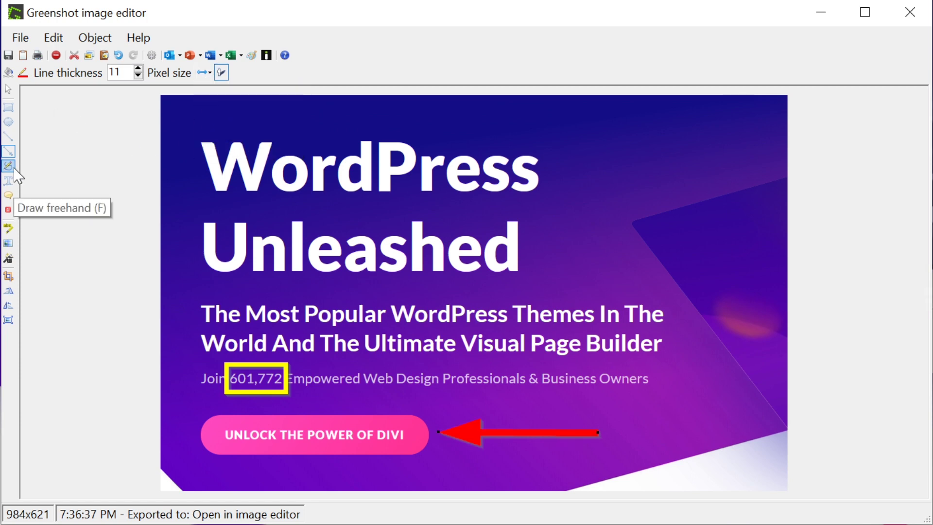
# Step: Draw a green ellipse around 'Unleashed', resizing it taller and wider to fit
pyautogui.click(8, 122)
pyautogui.moveTo(182, 204); pyautogui.dragTo(537, 279)
pyautogui.moveTo(361, 204); pyautogui.dragTo(361, 172)
pyautogui.moveTo(361, 279); pyautogui.dragTo(361, 321)
pyautogui.moveTo(537, 245); pyautogui.dragTo(562, 247)
pyautogui.scroll(10, 119, 72)
pyautogui.click(23, 73)
pyautogui.click(131, 274)
pyautogui.click(240, 336)
# Step: Place numbered marker 1 beside the Divi button
pyautogui.click(8, 209)
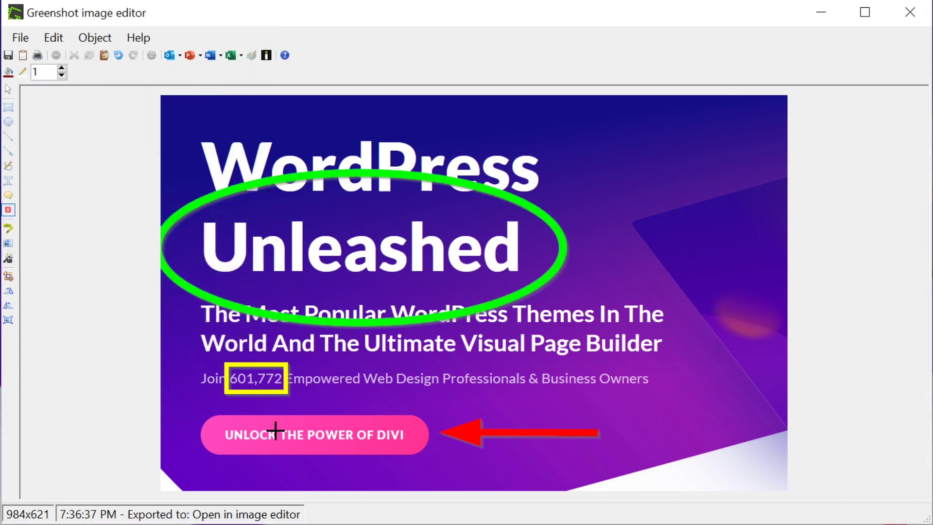
pyautogui.click(178, 431)
pyautogui.click(8, 71)
# Step: Make the markers pink, add marker 2 after 'Unleashed', and highlight 'Unleashed'
pyautogui.moveTo(146, 63); pyautogui.dragTo(74, 135)
pyautogui.click(54, 267)
pyautogui.click(206, 273)
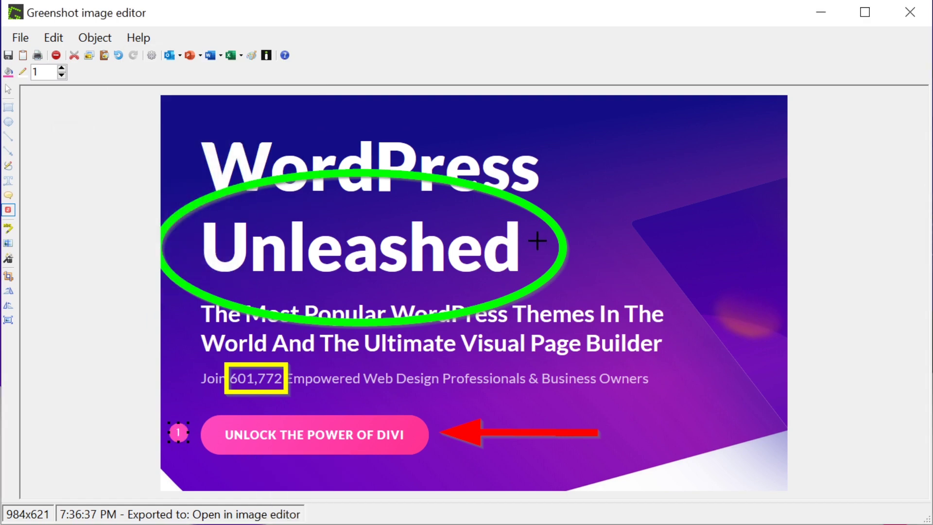
pyautogui.click(531, 246)
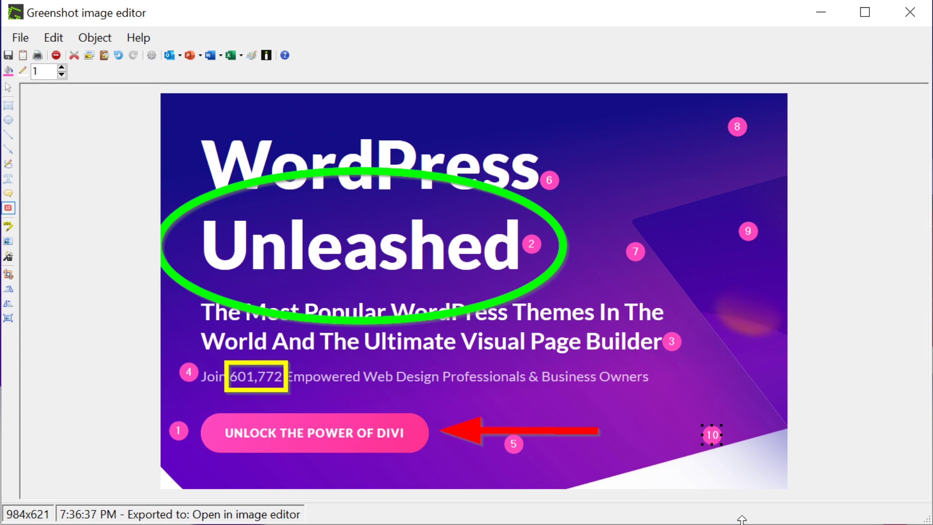
pyautogui.click(9, 227)
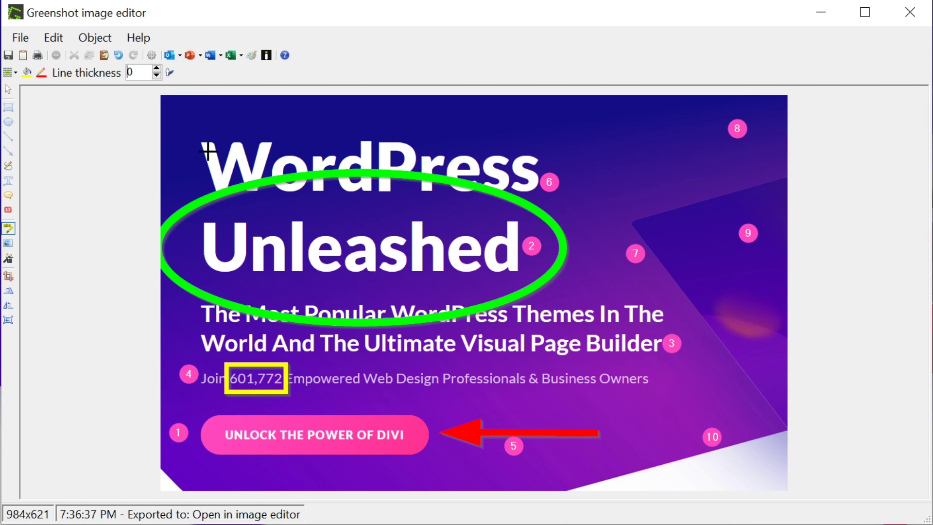
pyautogui.moveTo(519, 279); pyautogui.dragTo(520, 280)
# Step: Pixelate 'Business Owners', invert the image colours, and mark the crop area to keep
pyautogui.press('o')
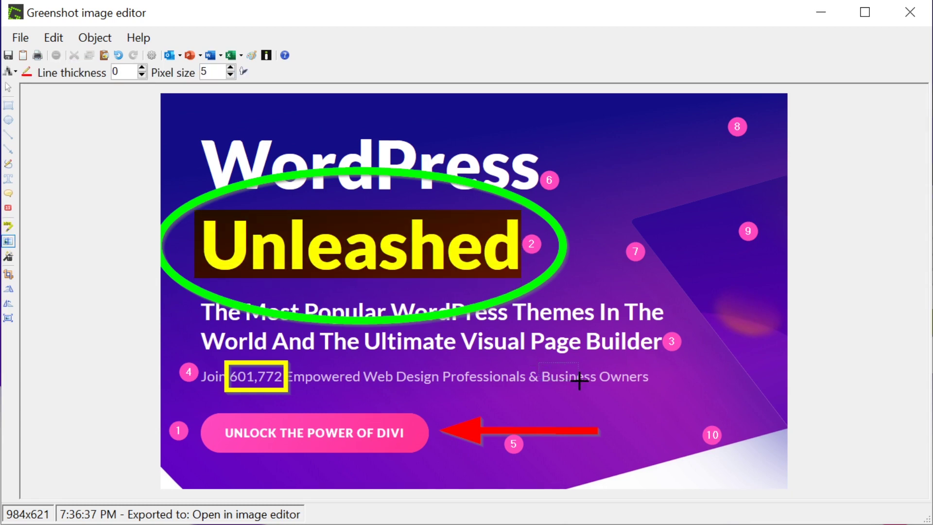
pyautogui.moveTo(645, 388); pyautogui.dragTo(653, 389)
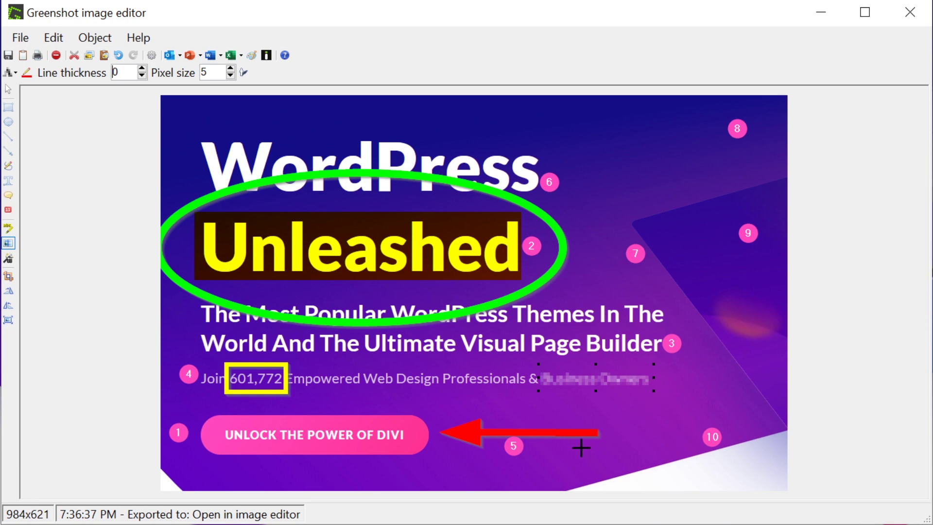
pyautogui.click(8, 264)
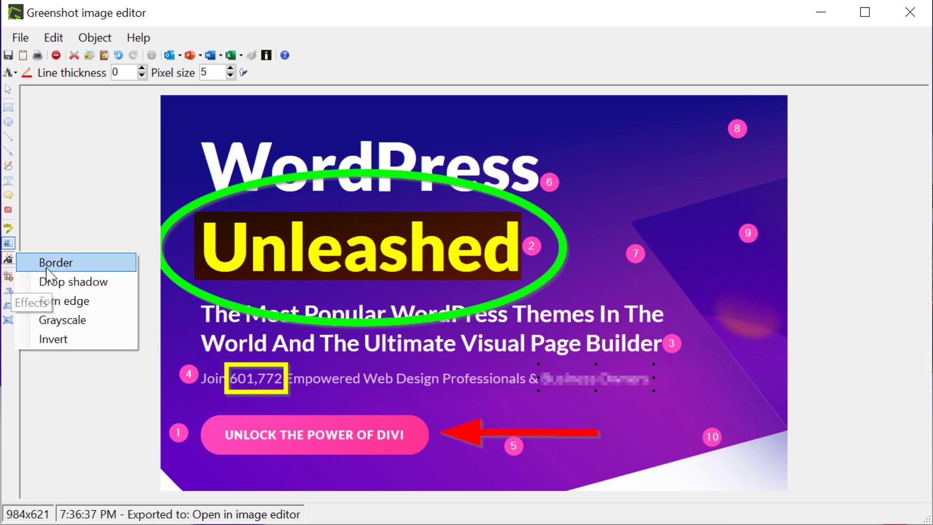
pyautogui.click(87, 332)
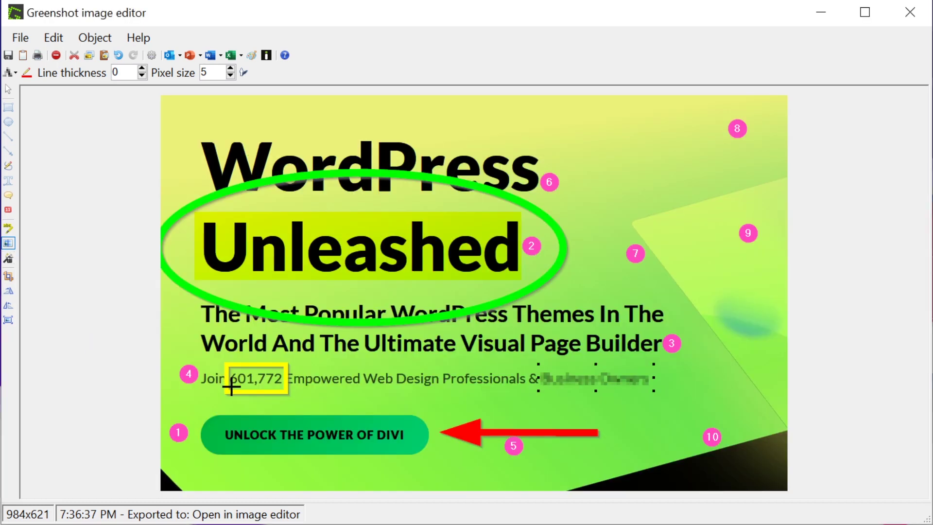
pyautogui.press('c')
pyautogui.moveTo(162, 98); pyautogui.dragTo(687, 483)
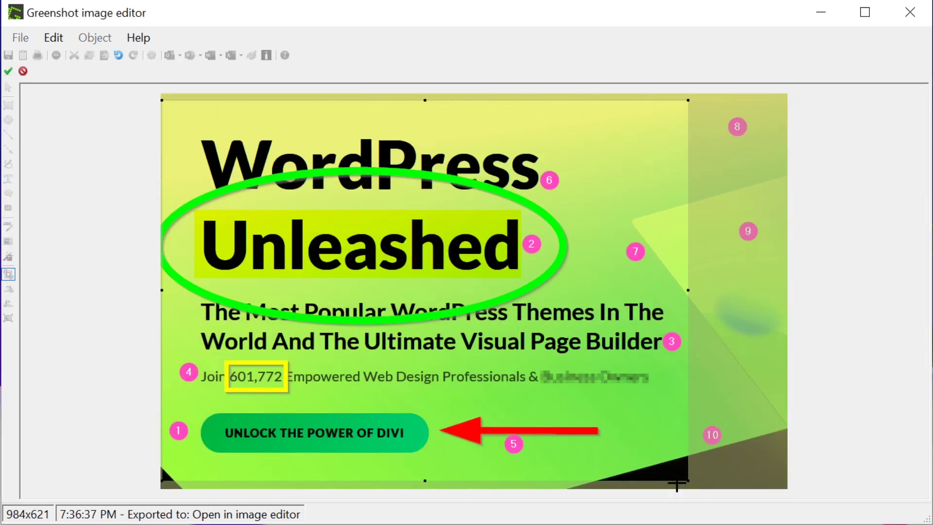
# Step: Apply the crop and rotate the image four times back to upright
pyautogui.click(10, 72)
pyautogui.click(8, 289)
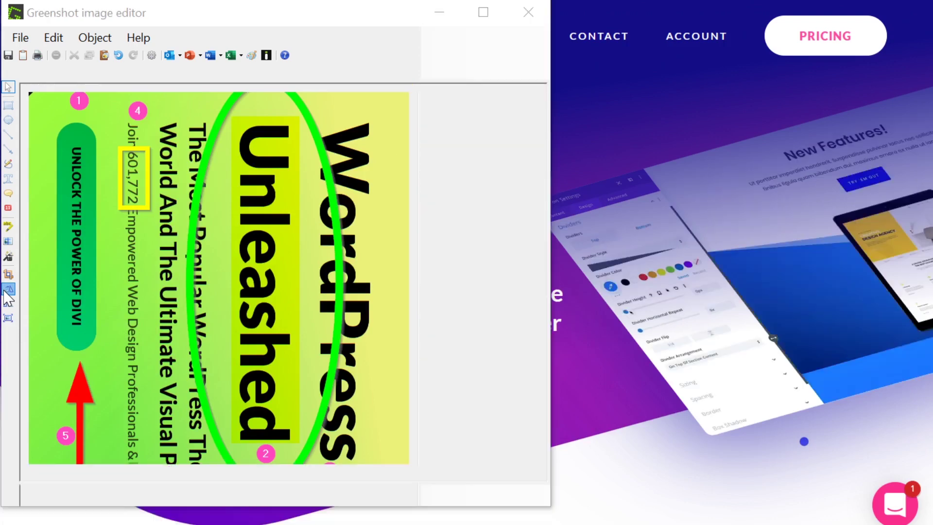
pyautogui.click(8, 289)
pyautogui.click(8, 288)
pyautogui.click(9, 289)
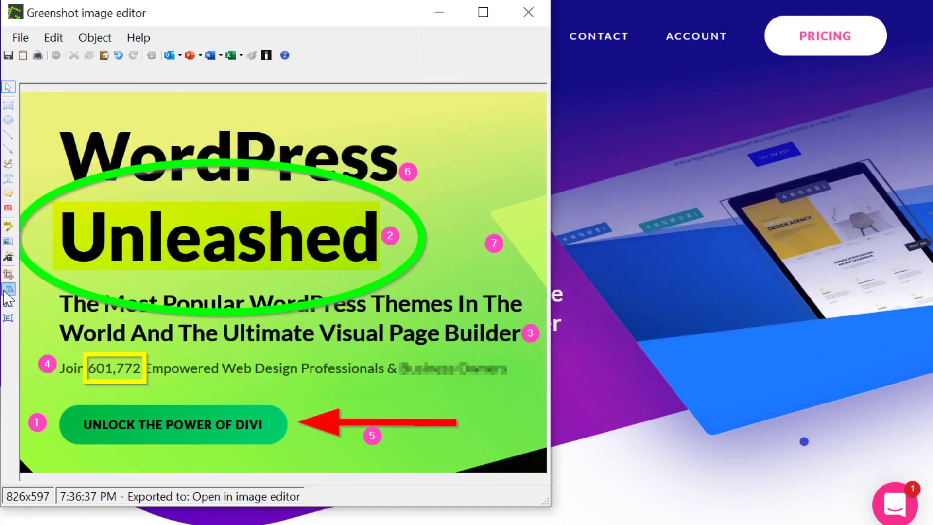
# Step: Resize the image to 1200 pixels wide
pyautogui.click(8, 318)
pyautogui.write('1200')
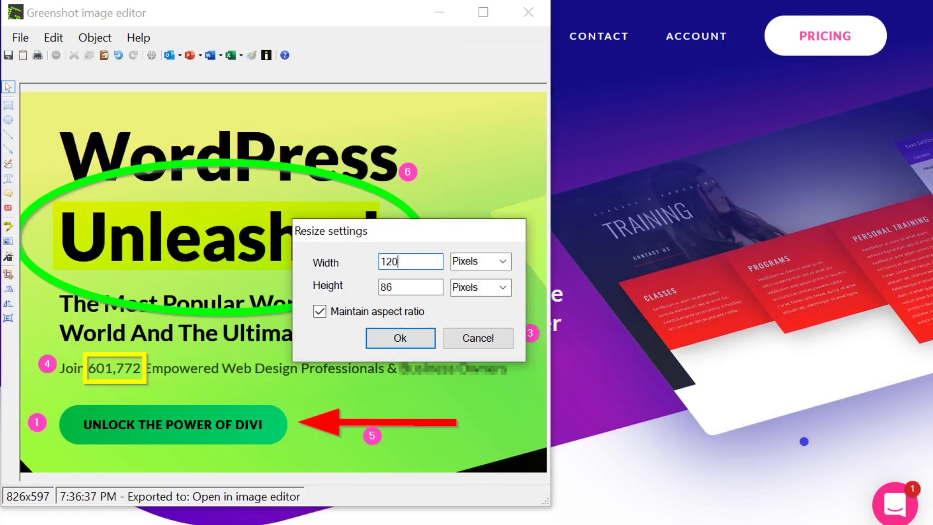
pyautogui.press('Return')
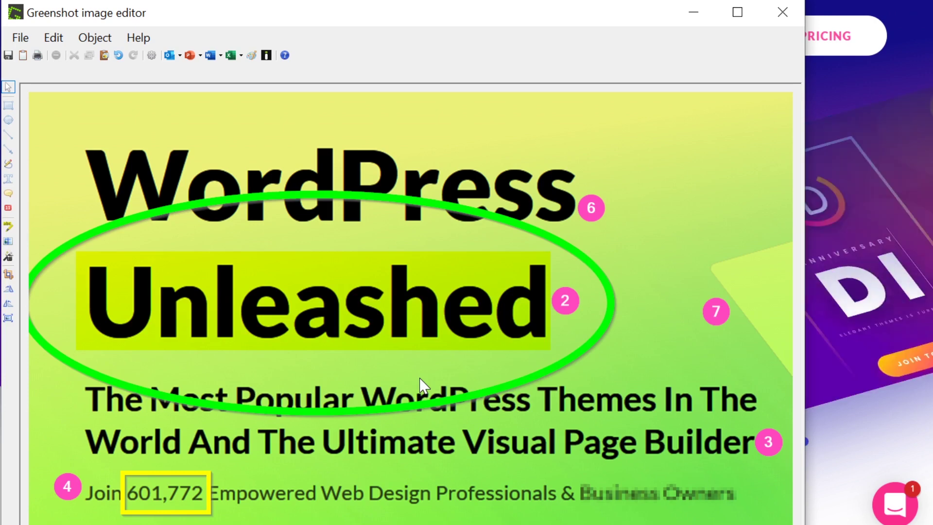